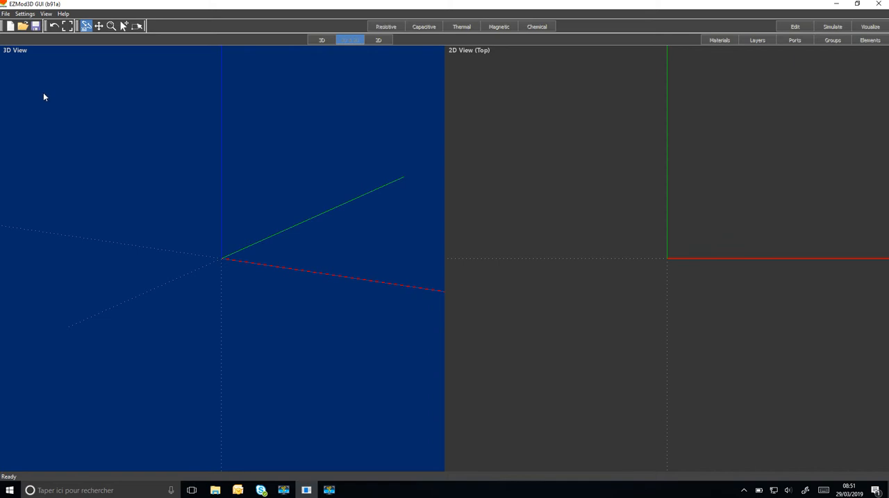
Step: Create a new project named Demo123 with the Capacitive simulation domain and dismiss the creation notice
left_click(10, 27)
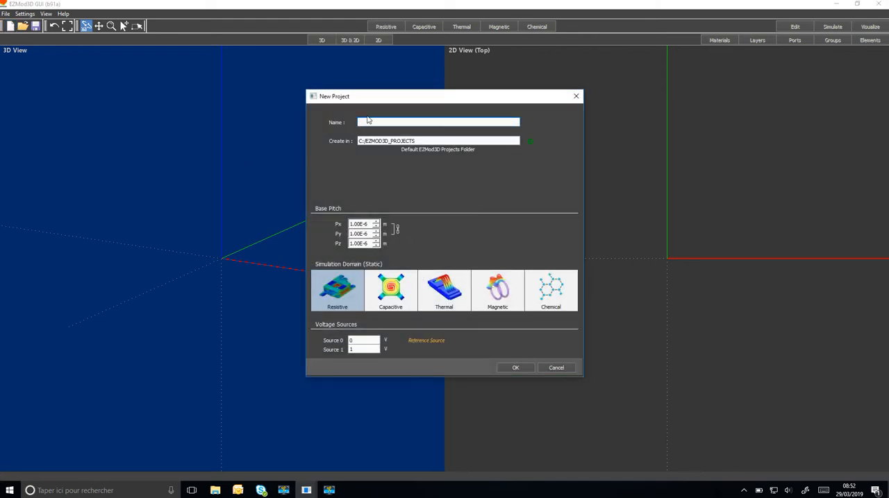
type("Demo123")
left_click(390, 289)
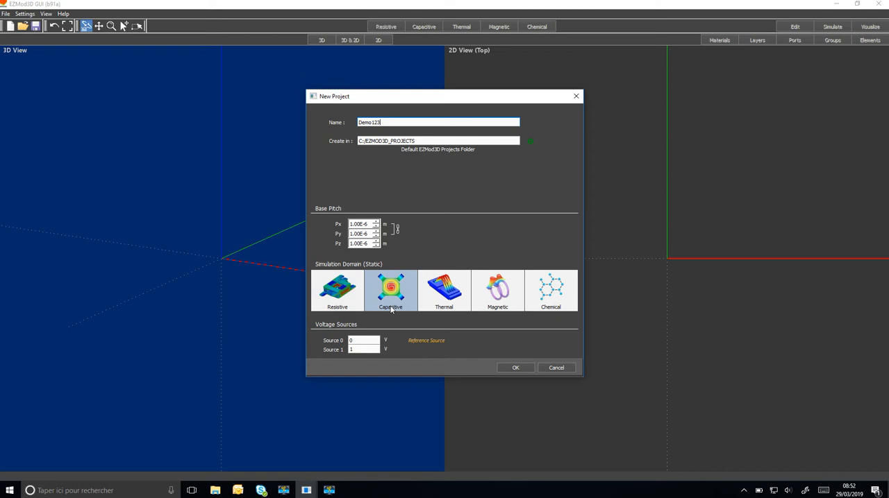
left_click(516, 368)
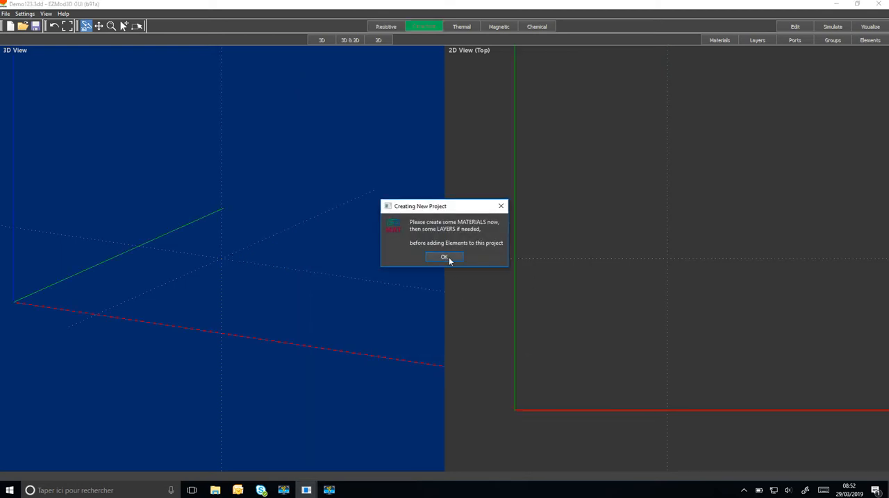
left_click(445, 258)
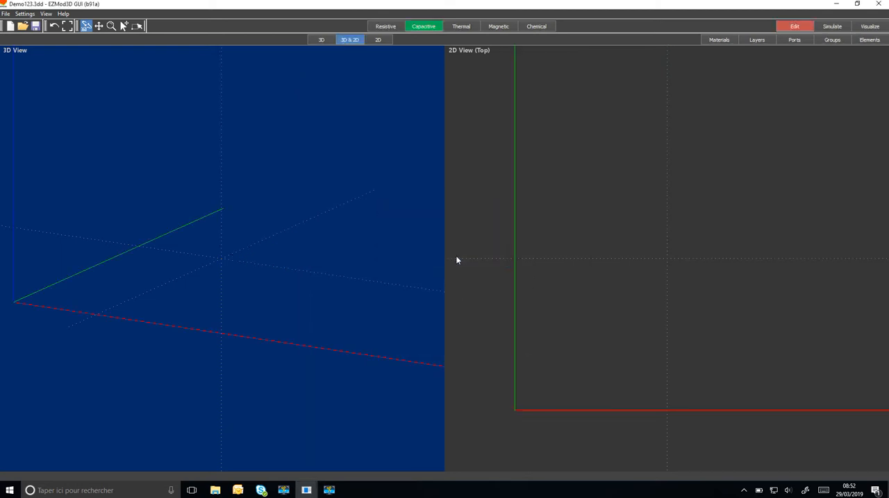
Step: Import the materials Air, Copper and FR4_EPS_4p7 from the library into the project
left_click(718, 40)
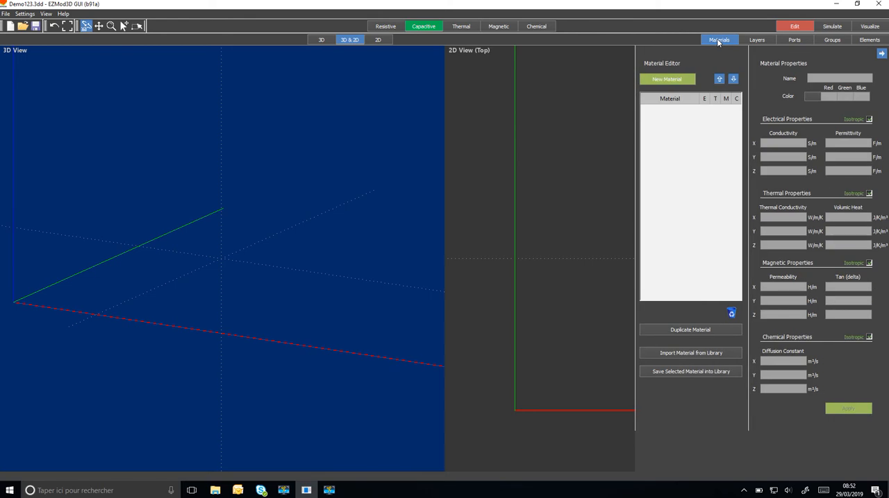
left_click(689, 356)
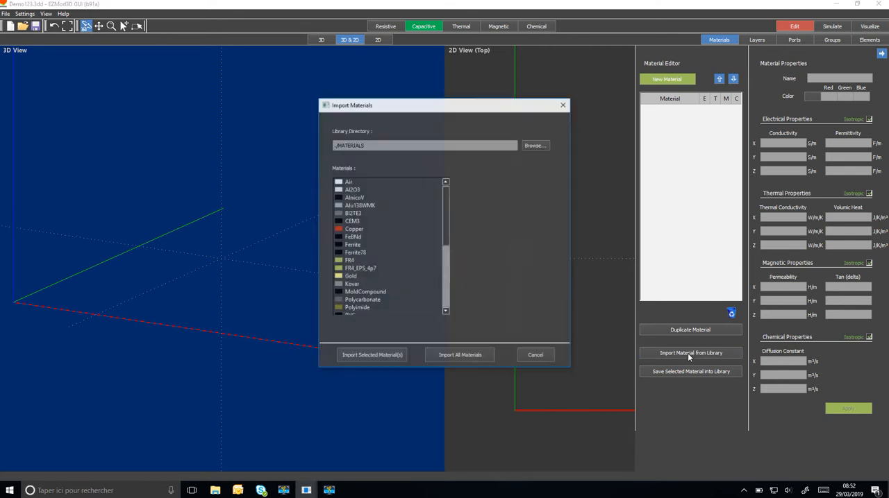
left_click(344, 182)
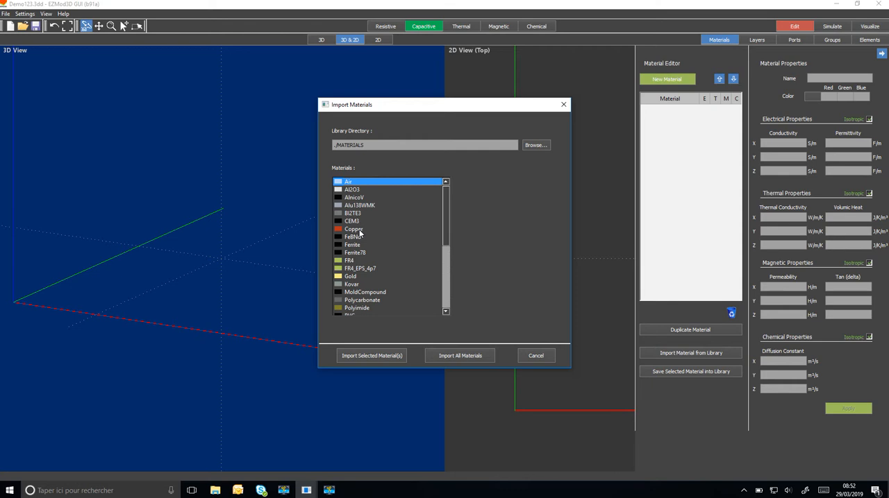
left_click(357, 230, "ctrl")
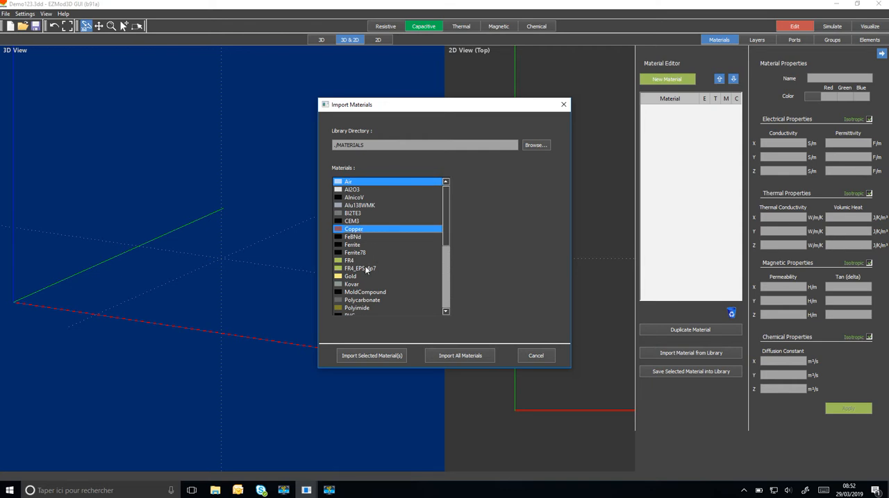
left_click(364, 269, "ctrl")
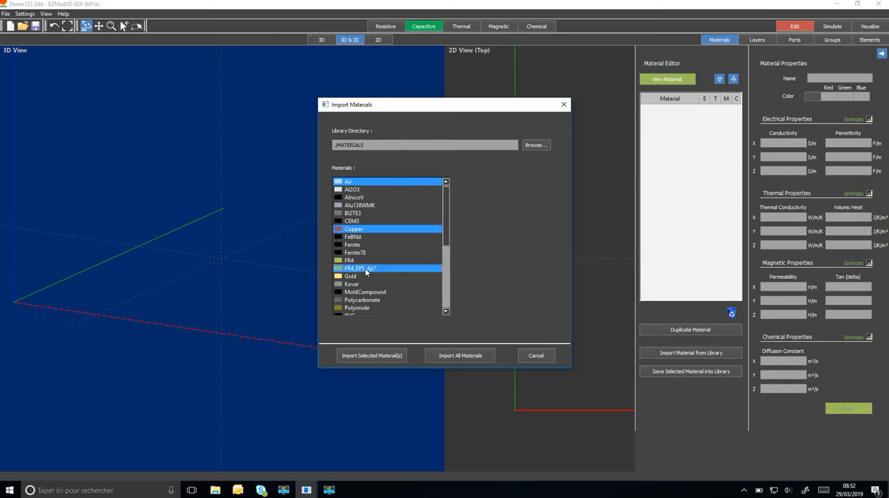
left_click(384, 358)
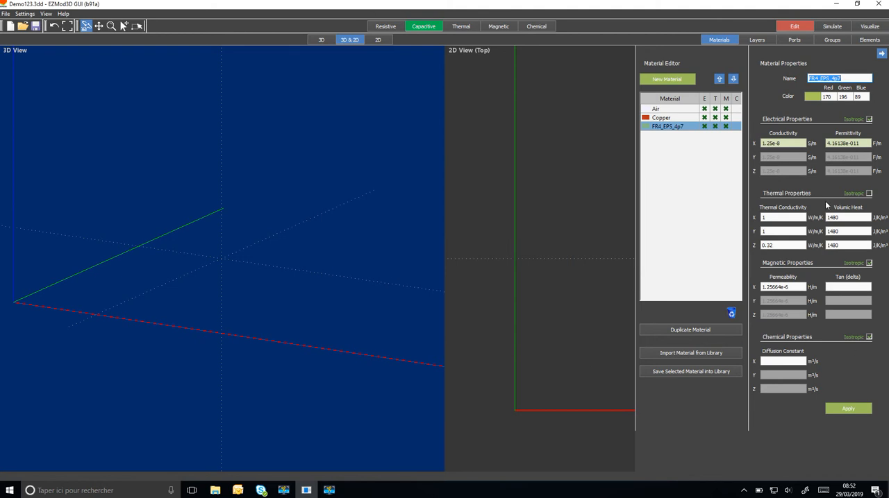
left_click(880, 55)
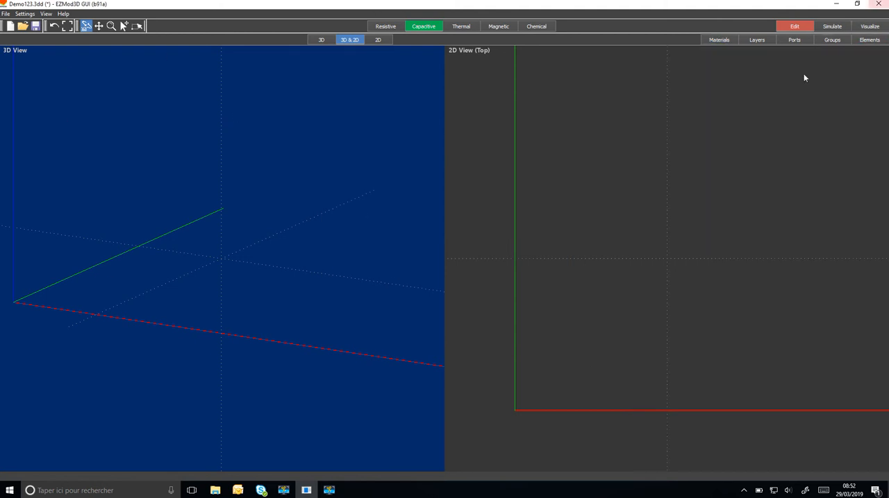
Step: Create a first layer named Bot, made of Copper with a thickness of 35
left_click(758, 40)
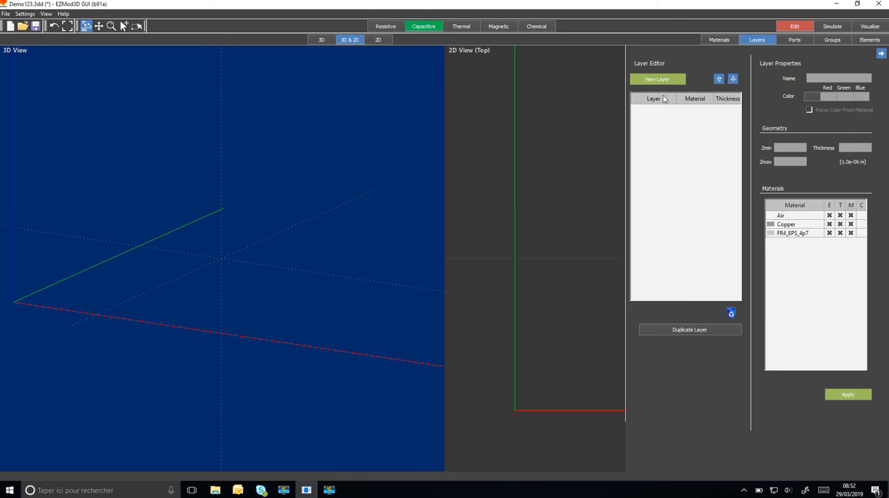
left_click(658, 80)
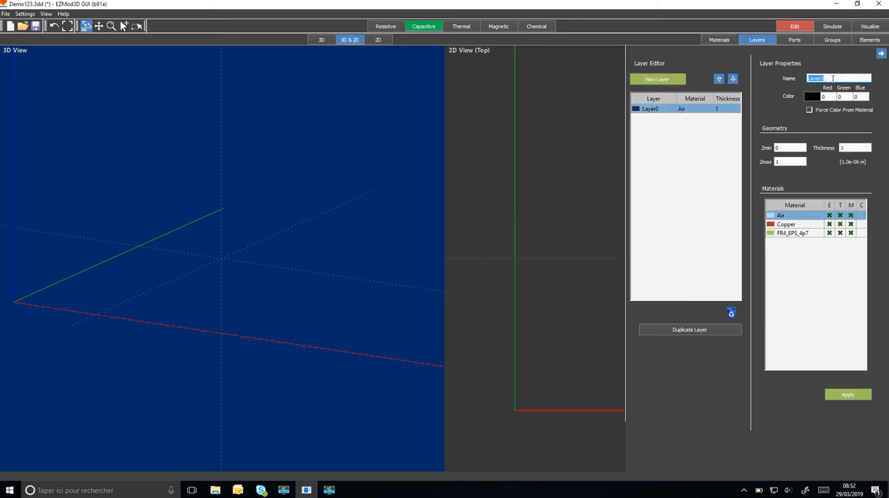
type("Bot")
left_click(806, 224)
left_click_drag(852, 148, 821, 147)
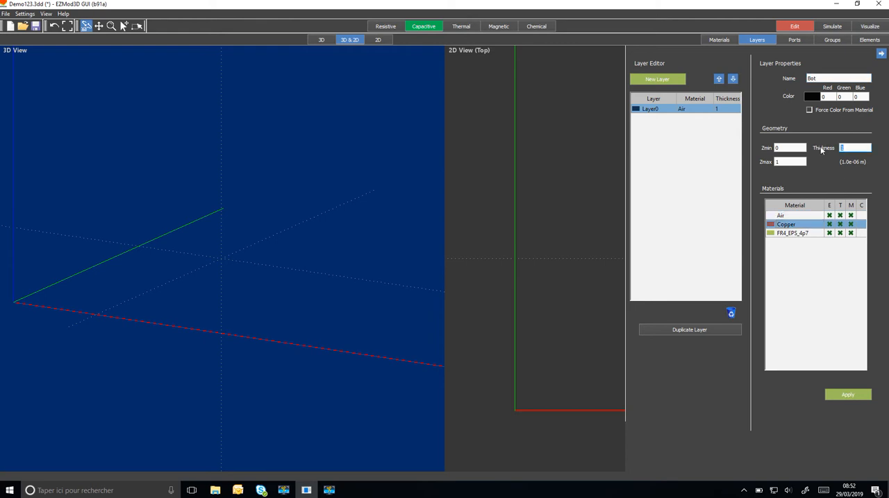
type("35")
left_click(848, 395)
Step: Add a layer above Bot named PCB, made of FR4_EPS_4p7 with a thickness of 1600
right_click(697, 114)
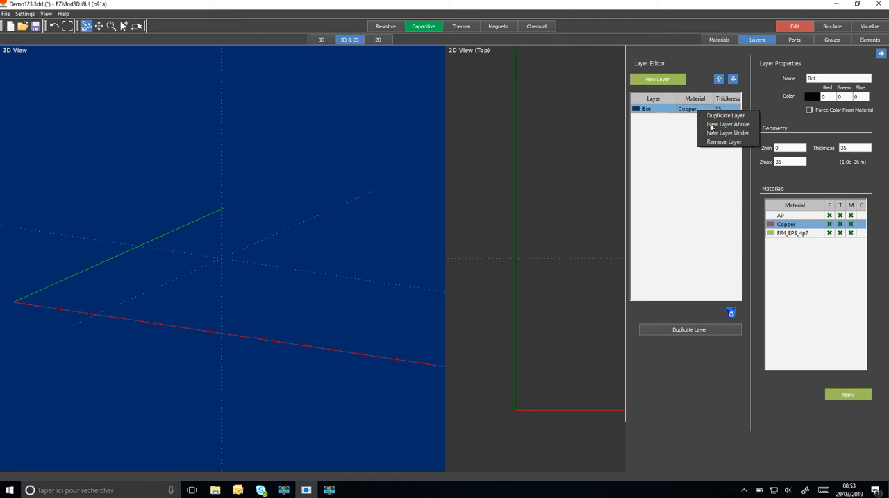
left_click(713, 127)
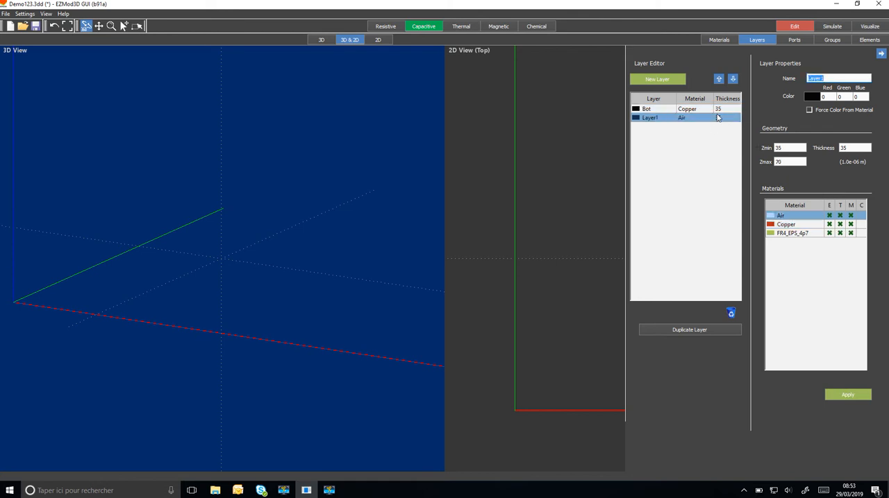
type("PCB")
left_click(794, 233)
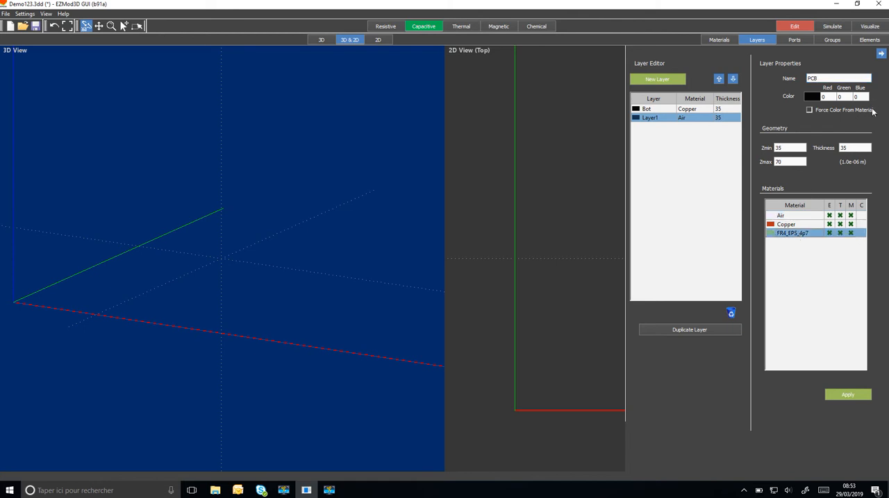
double_click(856, 146)
type("1600")
left_click(848, 395)
Step: Add a layer above PCB named Top, made of Copper with a thickness of 35
right_click(685, 118)
left_click(715, 133)
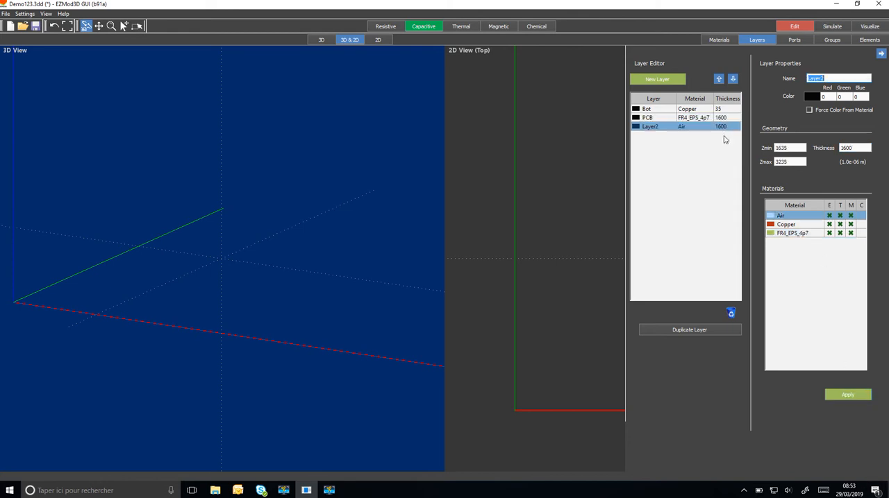
type("Top")
left_click(779, 227)
left_click_drag(854, 148, 820, 148)
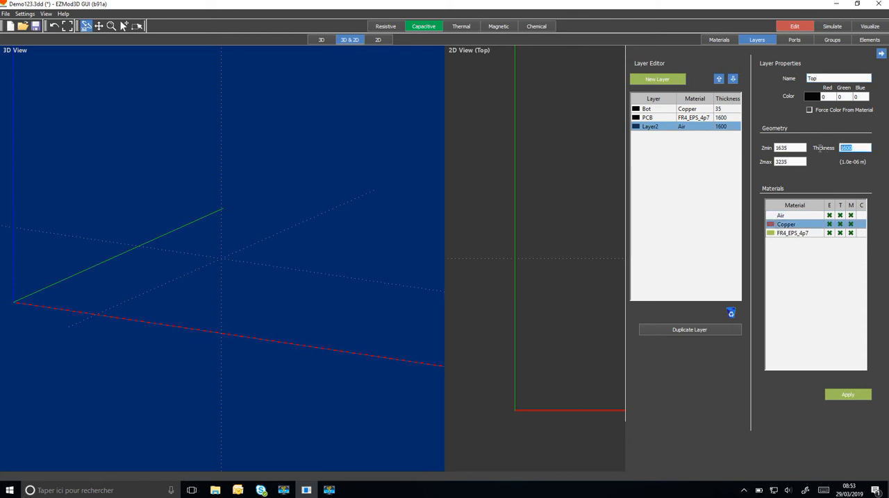
type("35")
left_click(848, 395)
Step: Add another layer above PCB named Space, made of Air with a thickness of 10000, and save the project
left_click(657, 120)
right_click(657, 120)
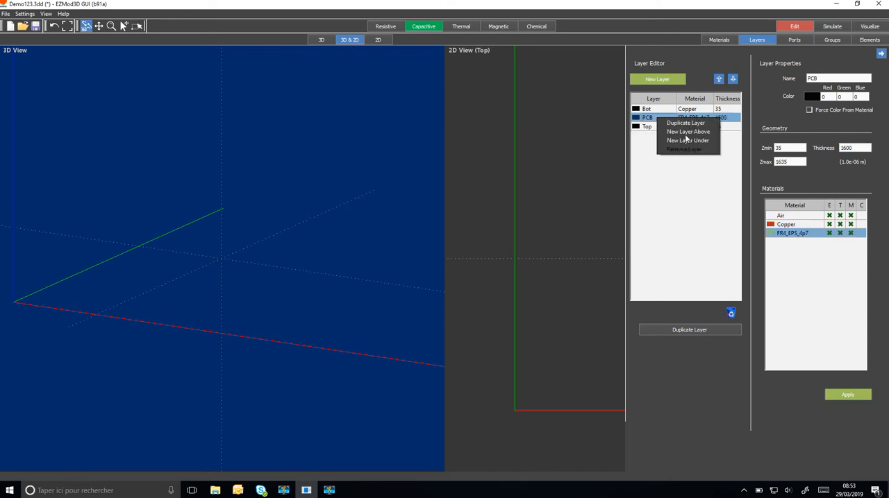
left_click(686, 140)
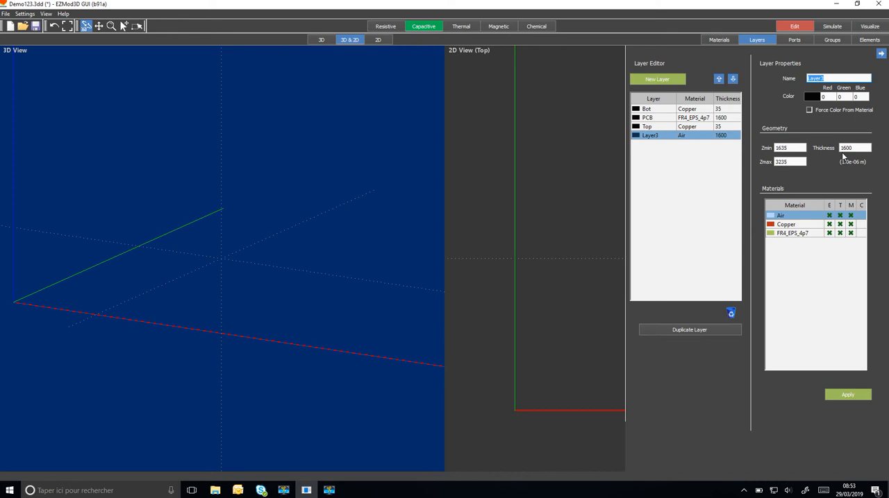
left_click(781, 214)
left_click(807, 80)
type("Space")
double_click(856, 148)
type("10000")
left_click(848, 395)
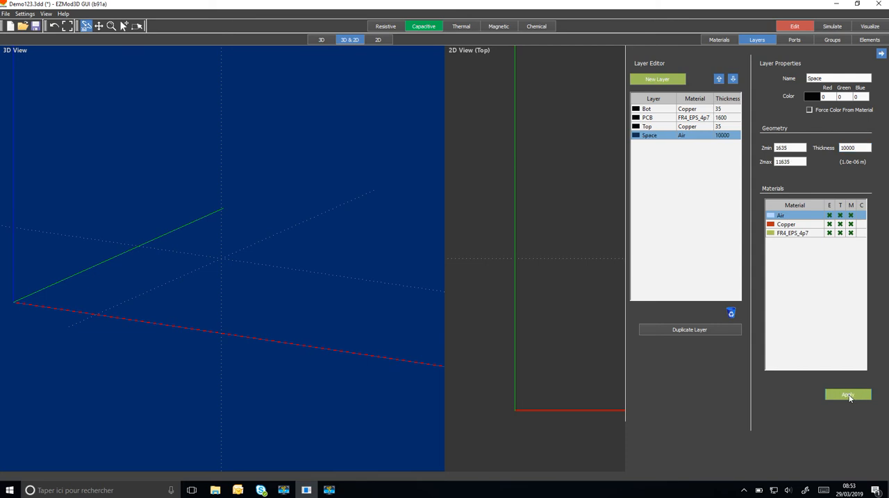
left_click(880, 54)
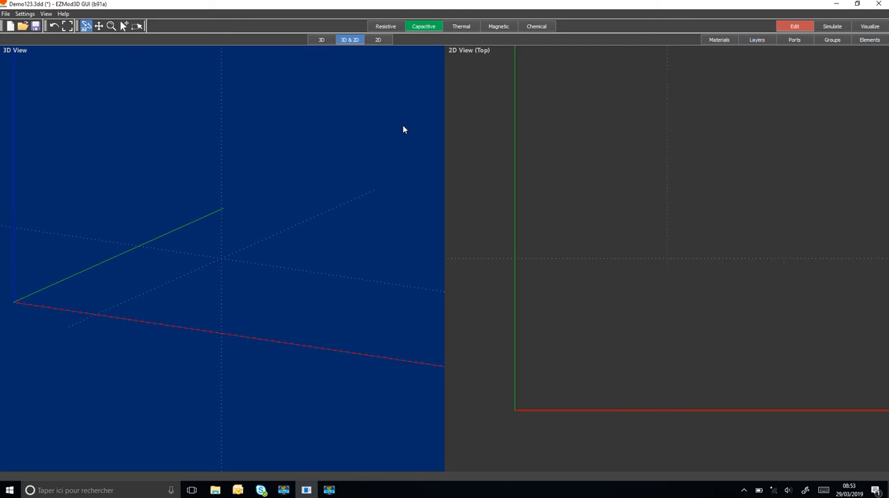
left_click(36, 27)
Step: Show the element list and set the snap grid's xy multiplier to 1000
left_click(869, 41)
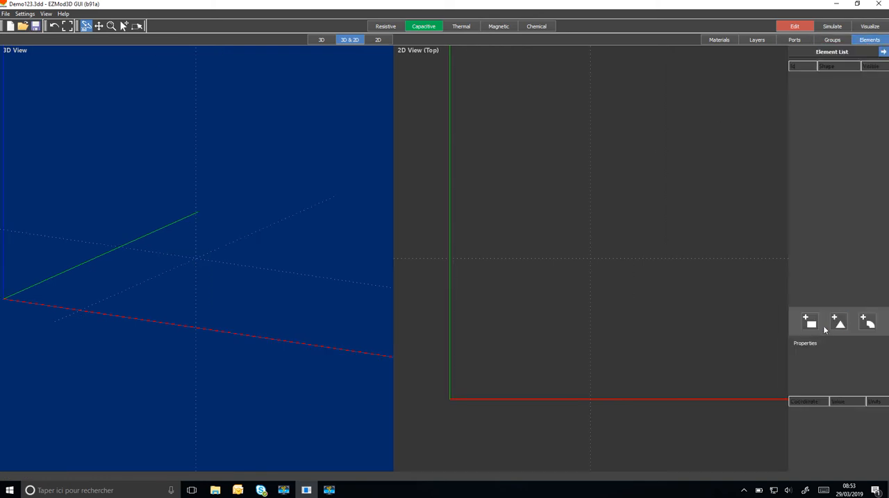
left_click(25, 14)
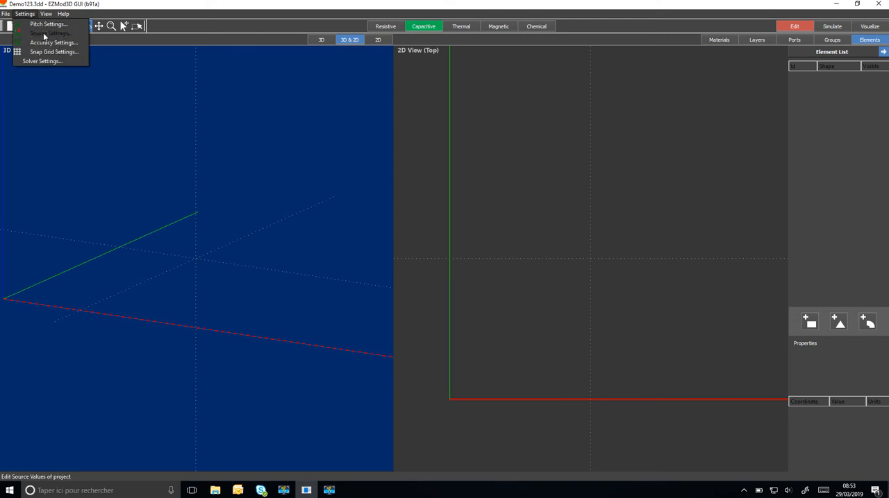
left_click(52, 53)
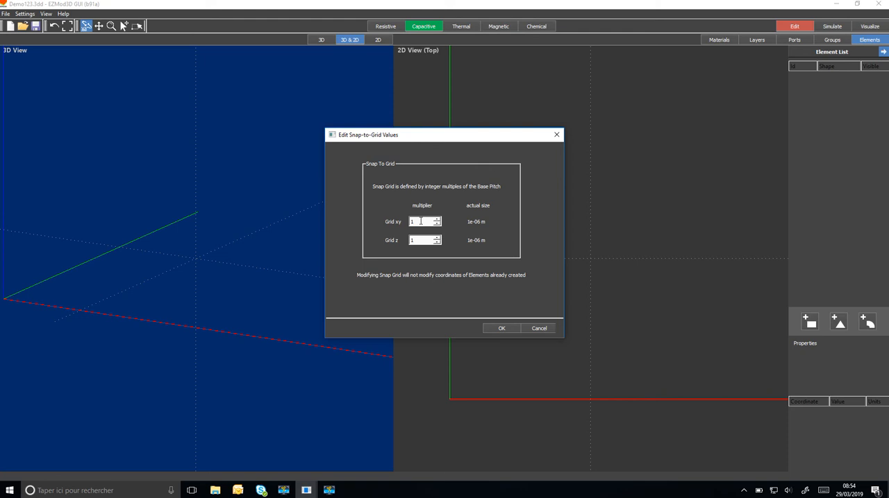
type("000")
left_click(502, 328)
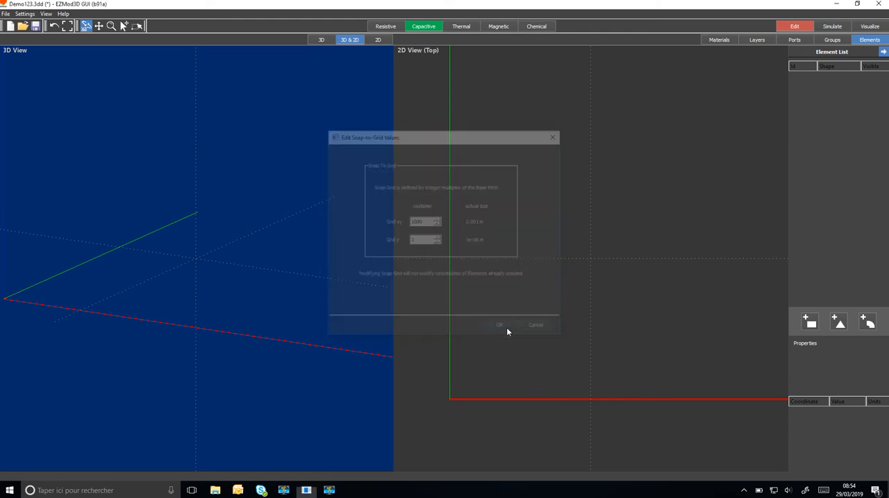
Step: Generate a rectangle on the Bot layer with the _Reference port, x1 and y1 set to 50000, and fit it in the views
left_click(811, 323)
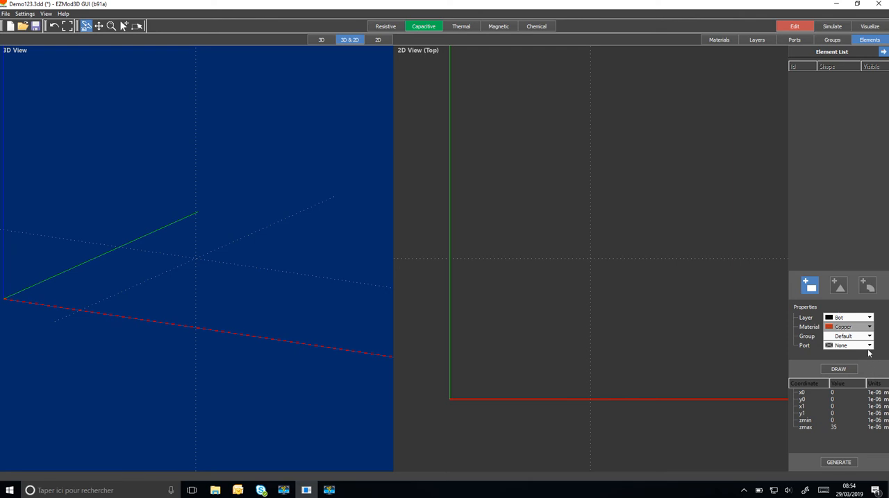
left_click(867, 347)
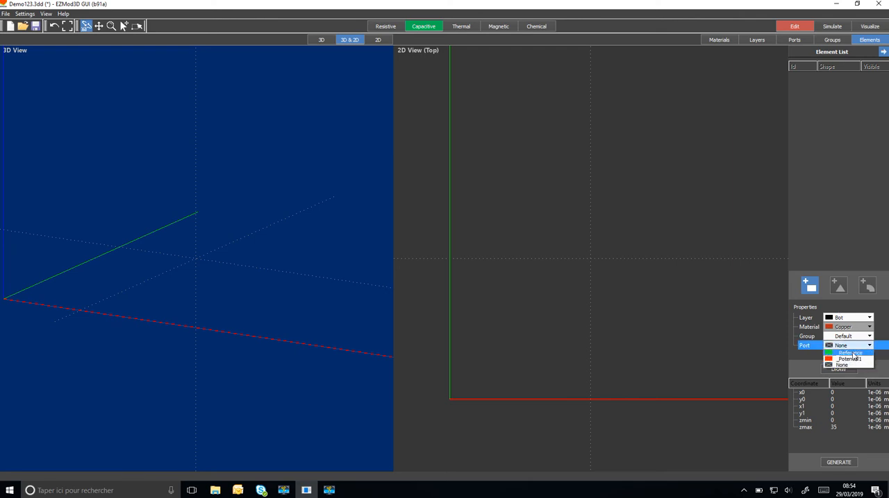
left_click(852, 355)
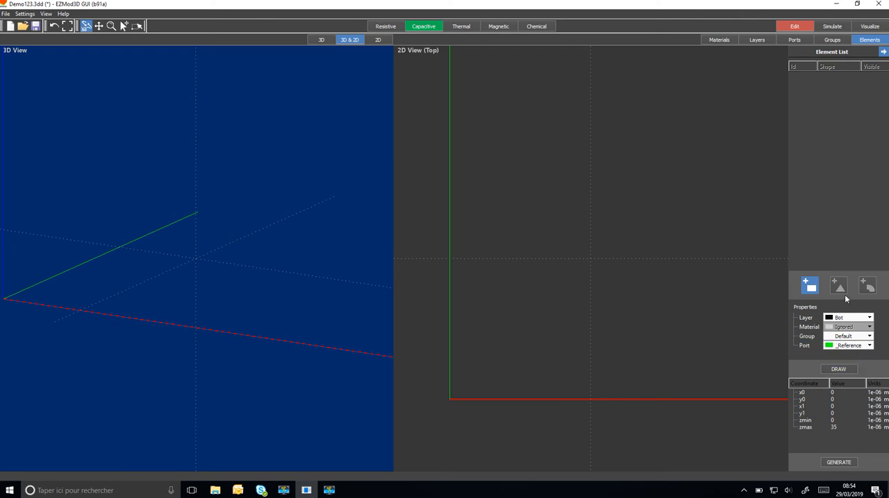
left_click(832, 407)
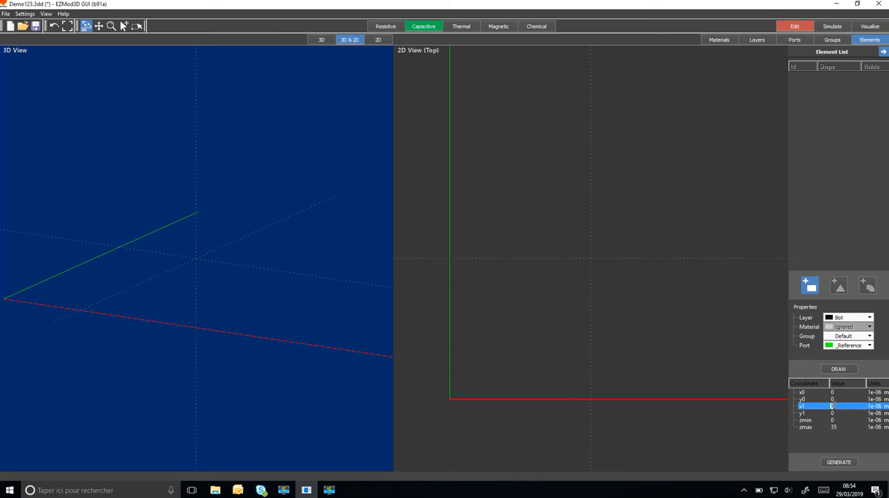
type("50000")
left_click(834, 414)
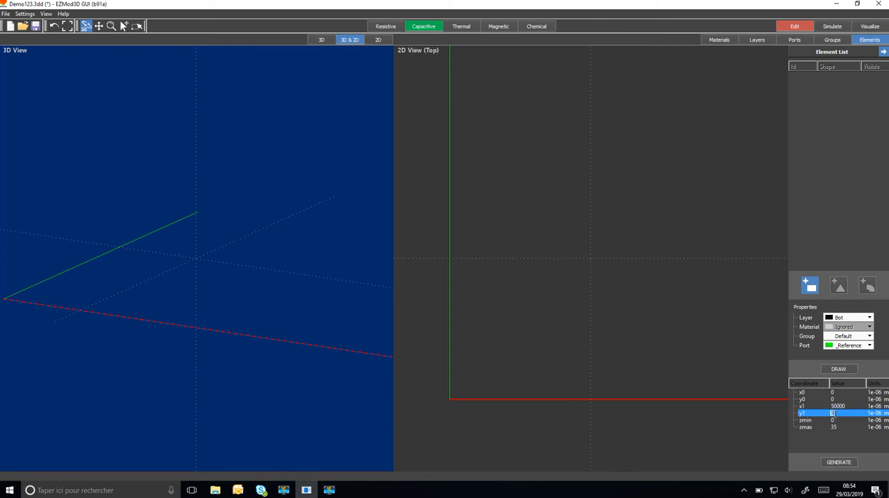
type("50000")
left_click(843, 408)
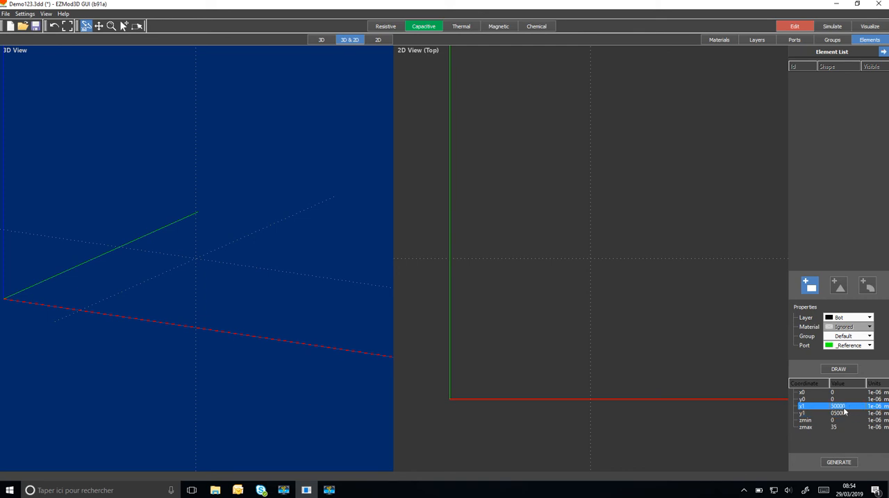
left_click(840, 463)
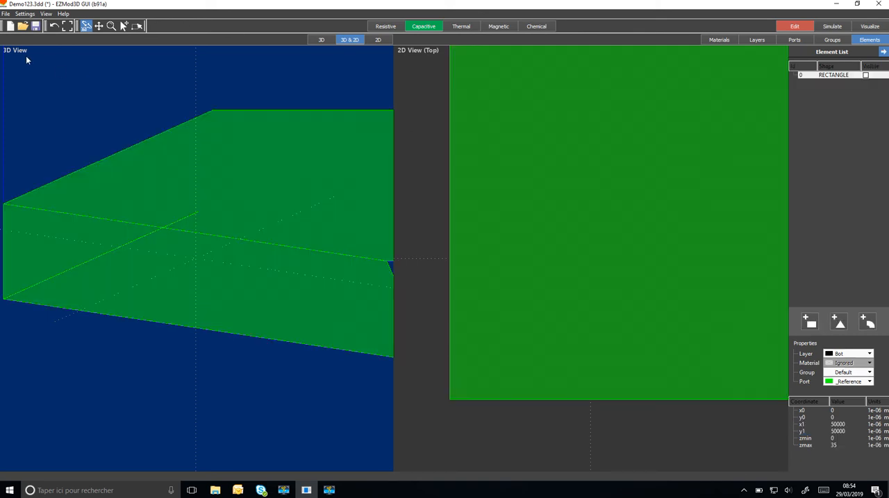
left_click(67, 26)
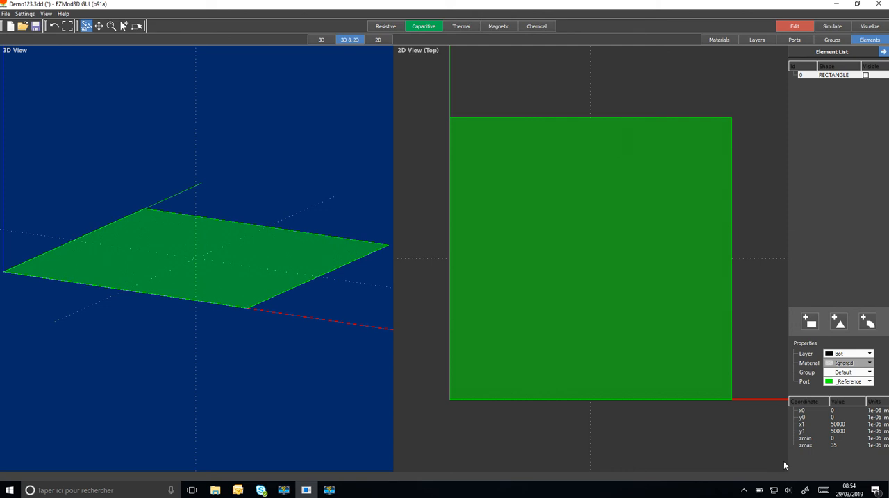
Step: Draw a rectangle on the PCB layer with port None, from the origin to x1 and y1 at 50000
left_click(810, 322)
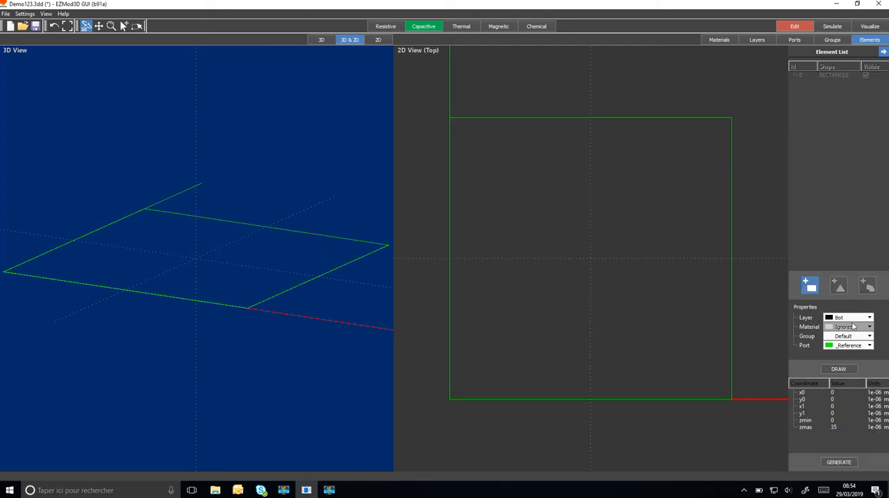
left_click(855, 319)
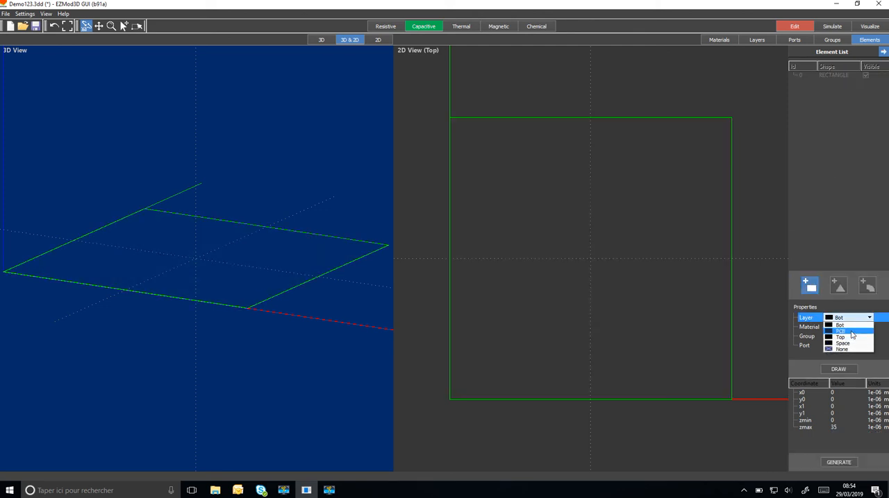
left_click(841, 331)
left_click(861, 347)
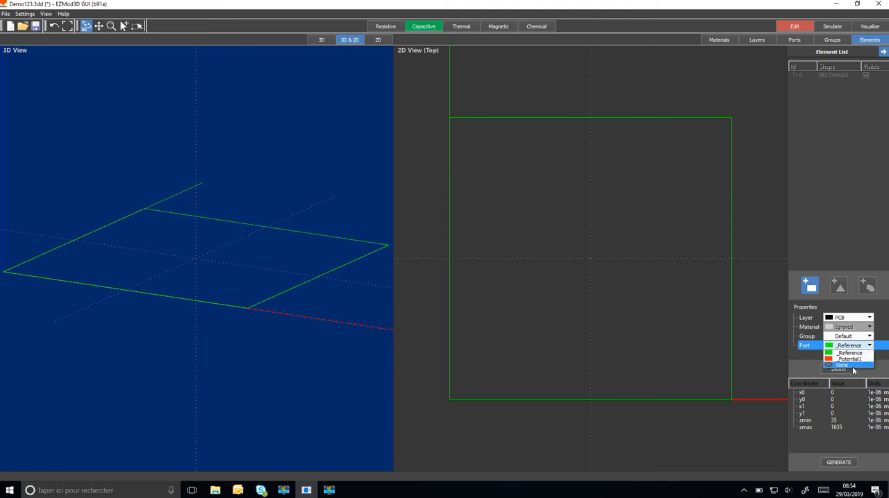
left_click(853, 370)
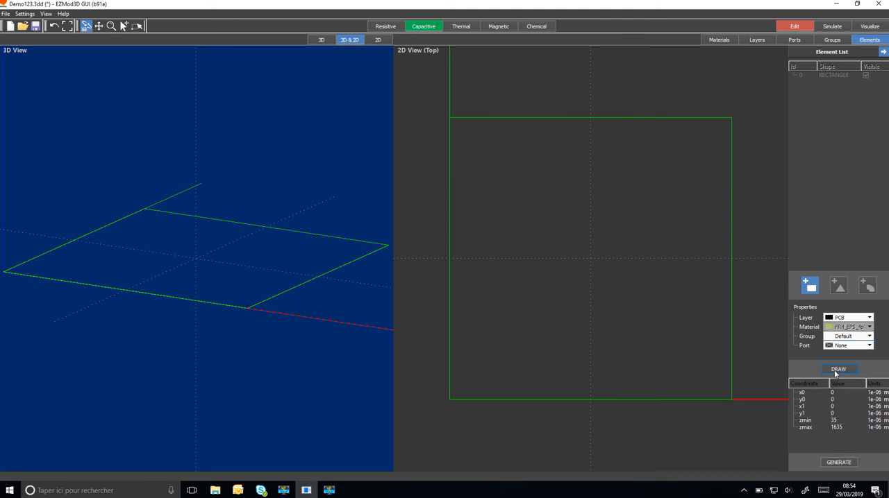
left_click(836, 370)
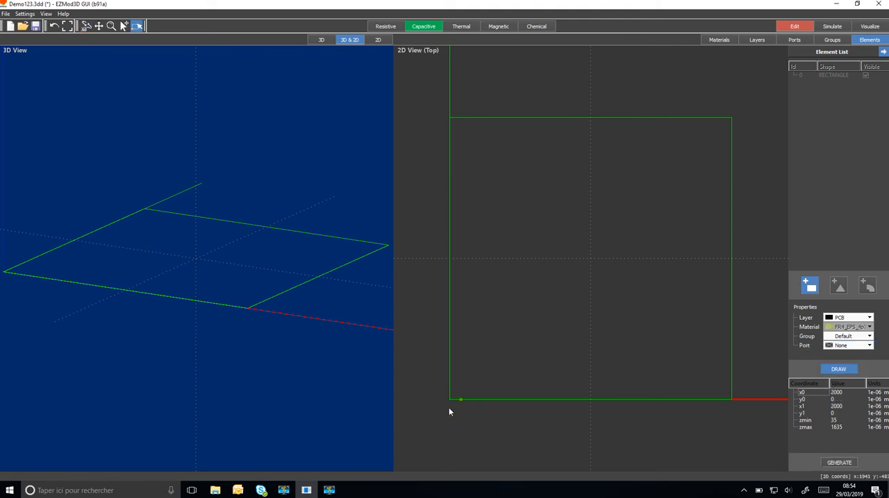
mouse_move(452, 398)
left_mouse_down()
mouse_move(732, 108)
mouse_move(732, 119)
left_mouse_up()
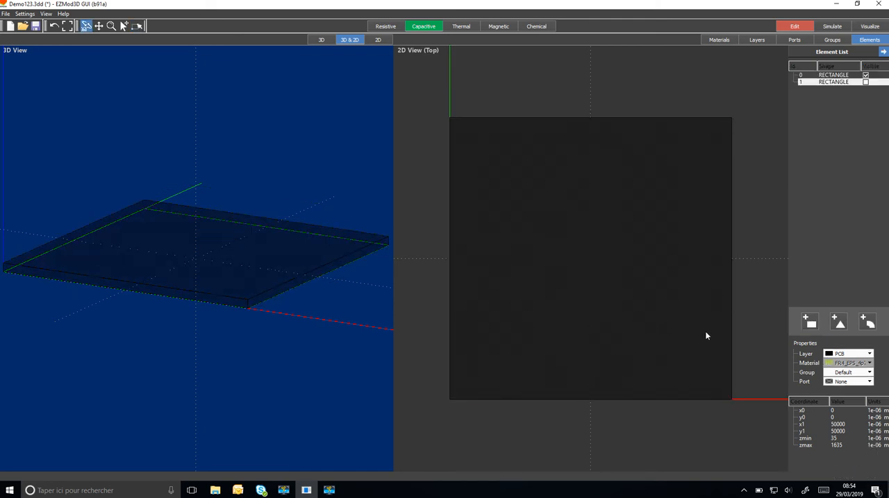
Step: Draw a strip rectangle on the Top layer with the _Potential1 port, from x0 24000, y0 0 to x1 26000, y1 50000
left_click(810, 321)
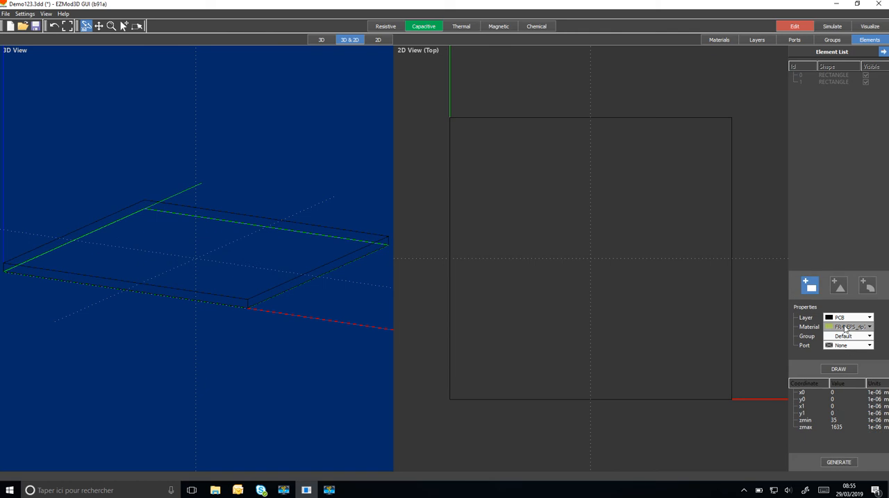
left_click(847, 318)
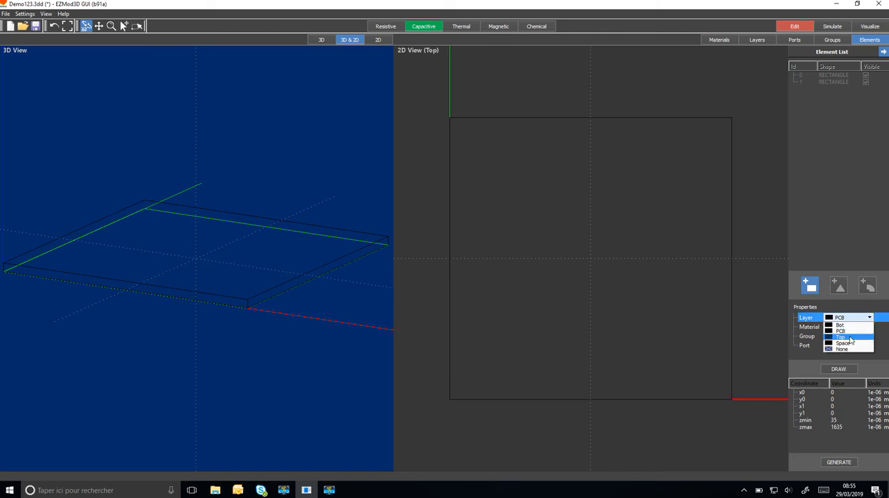
left_click(850, 339)
left_click(860, 347)
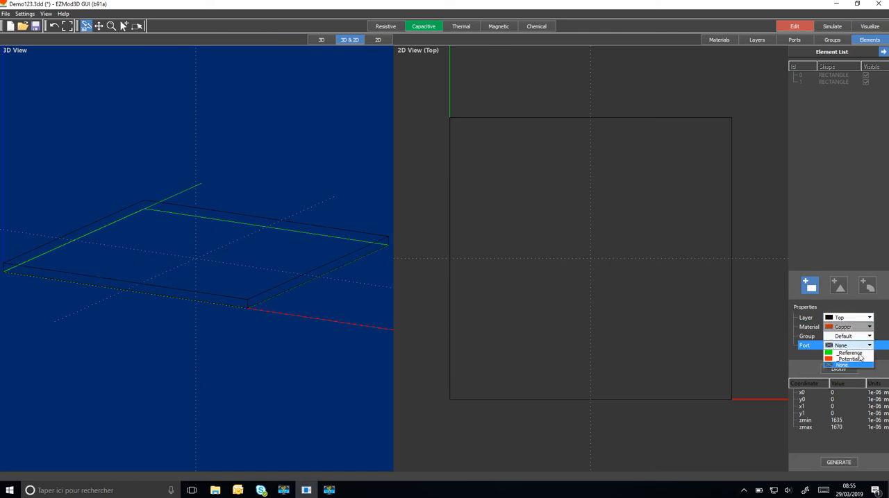
left_click(854, 358)
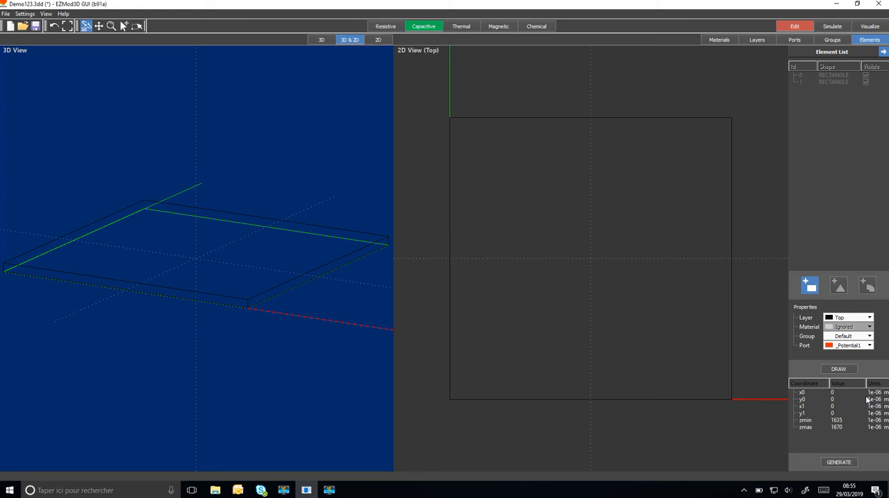
left_click(845, 368)
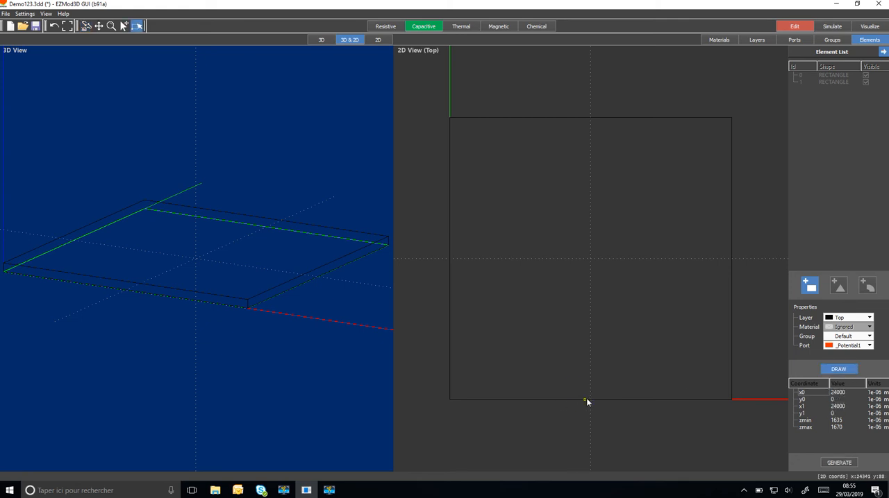
left_click(585, 399)
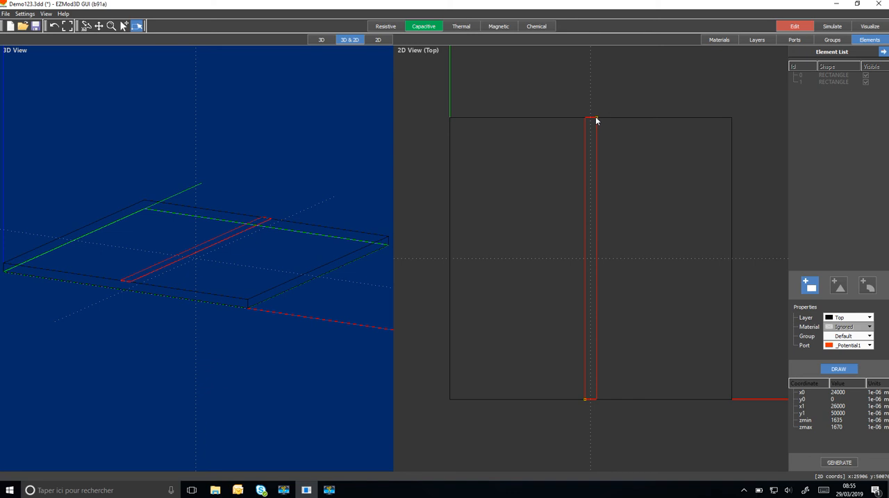
left_click(594, 117)
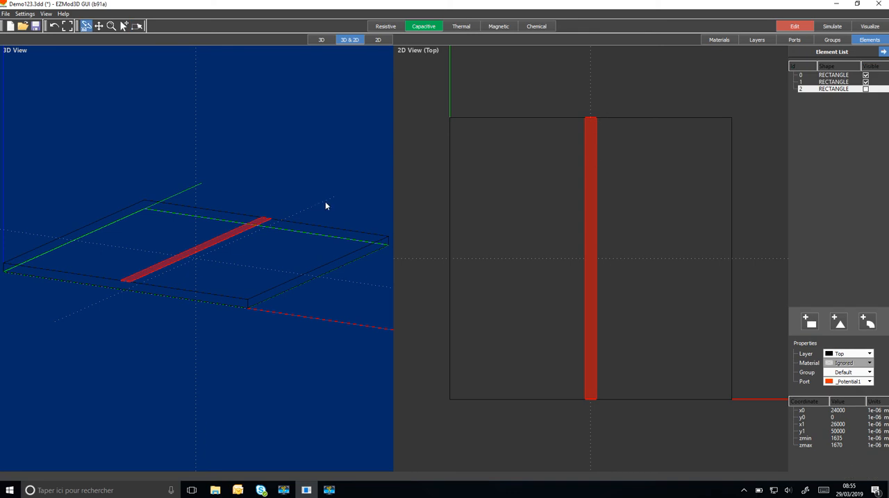
Step: Draw a rectangle on the Space layer with port None, from the origin to x1 and y1 at 50000
left_click(810, 323)
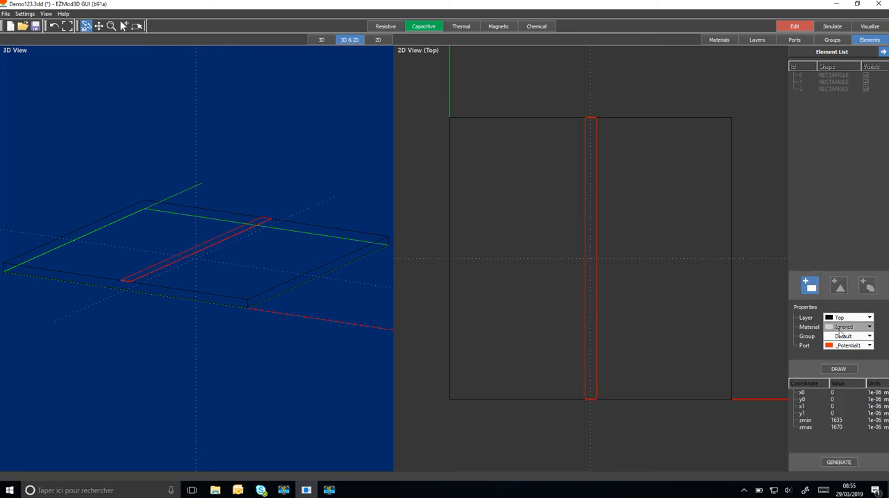
left_click(868, 328)
left_click(855, 318)
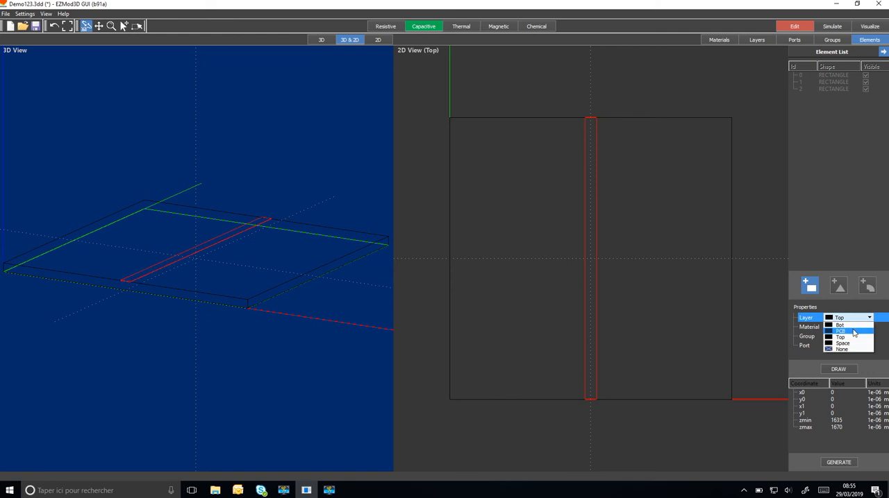
left_click(855, 343)
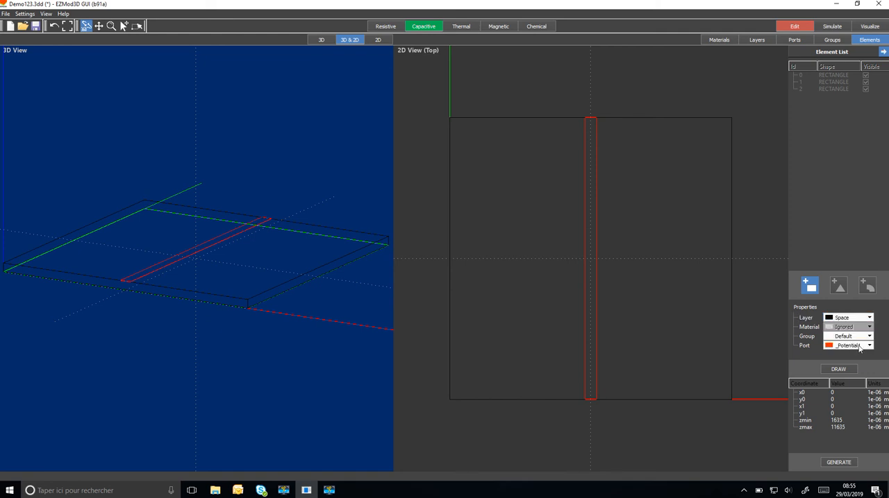
left_click(858, 346)
left_click(855, 365)
left_click(836, 369)
left_click_drag(451, 397, 568, 184)
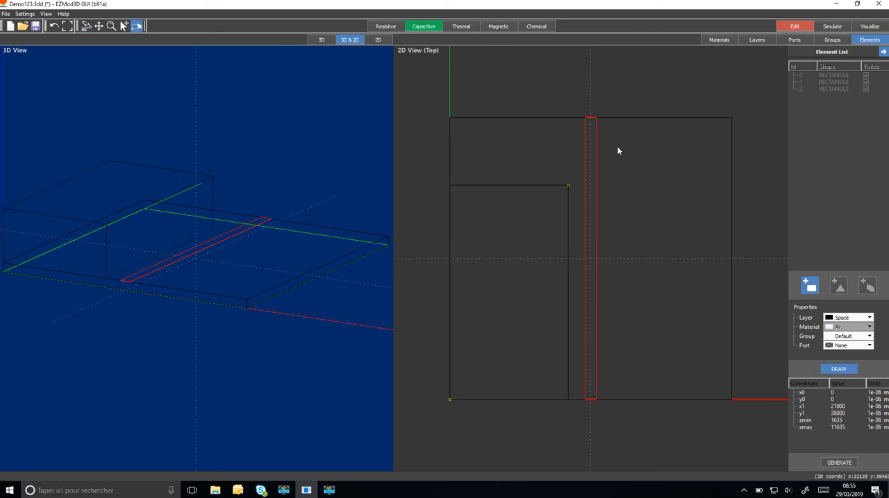
left_click_drag(618, 150, 733, 118)
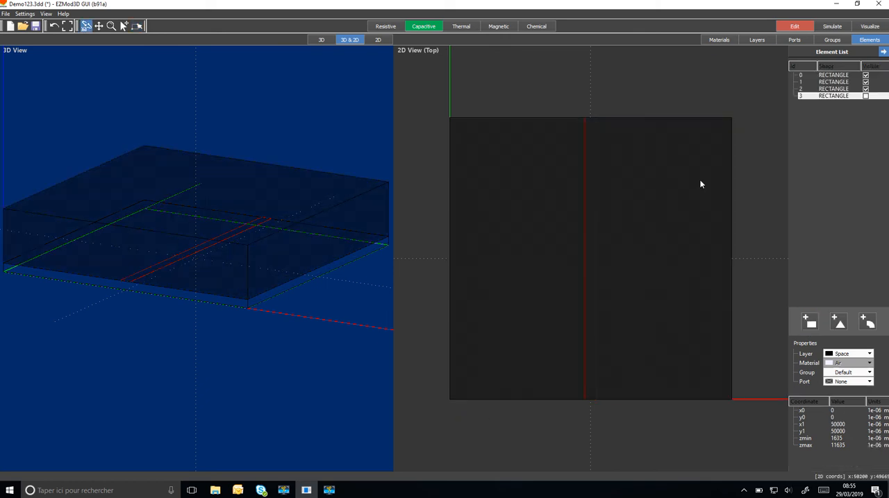
Step: Save the project and run the simulation with Fast accuracy
left_click(36, 26)
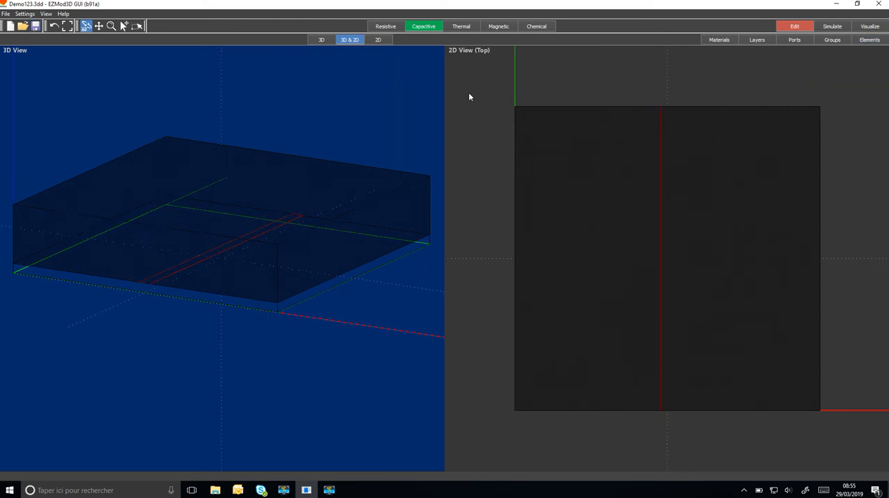
left_click(833, 27)
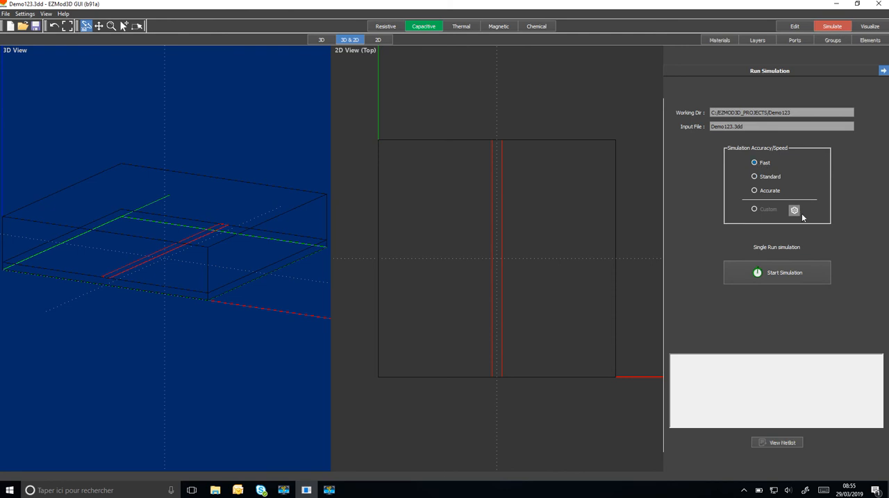
left_click(783, 276)
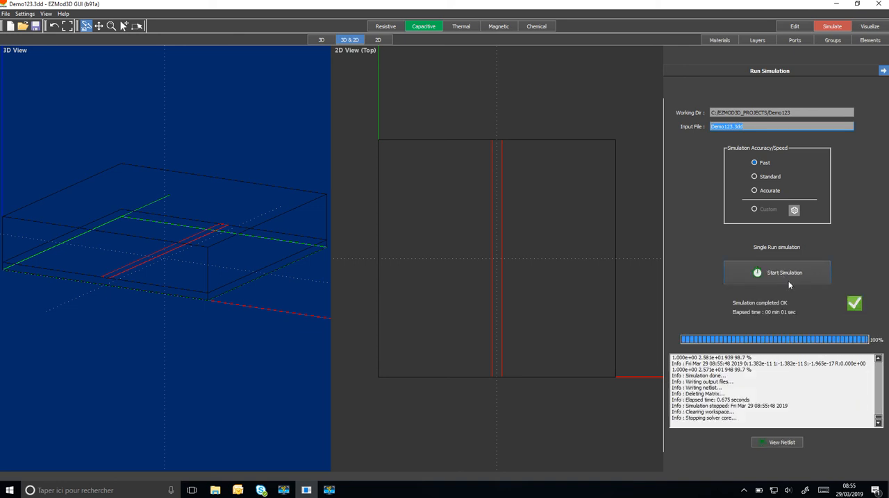
Step: Visualize the simulation results and display the voltage surface at 0.852 V
left_click(870, 26)
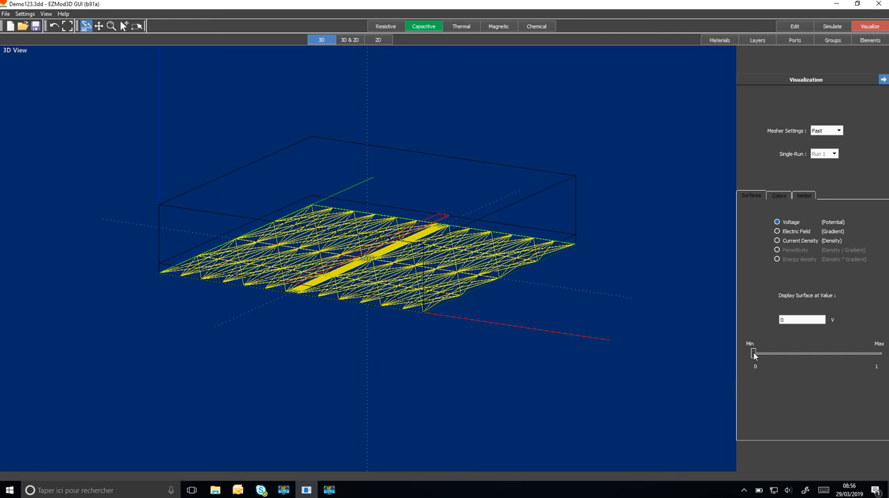
left_click_drag(754, 356, 861, 368)
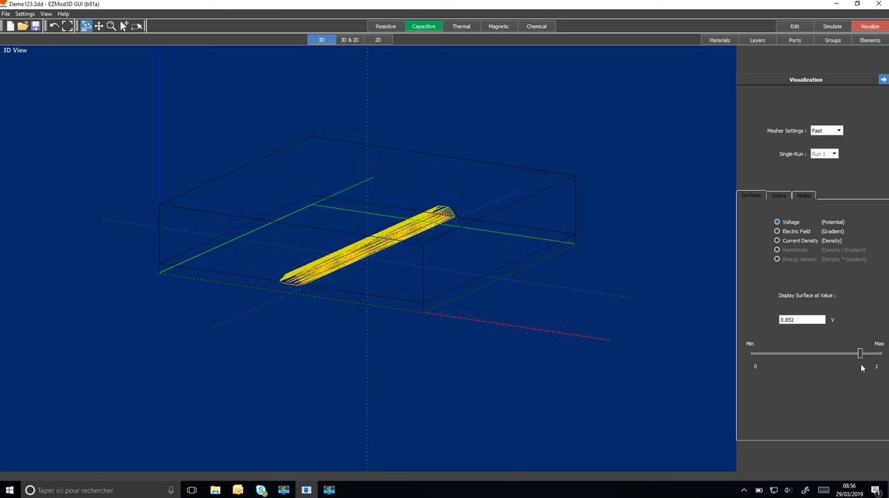
Step: Examine the voltage colours on a plane swept along Y and on an X plane at 24074, and view the netlist
left_click(777, 197)
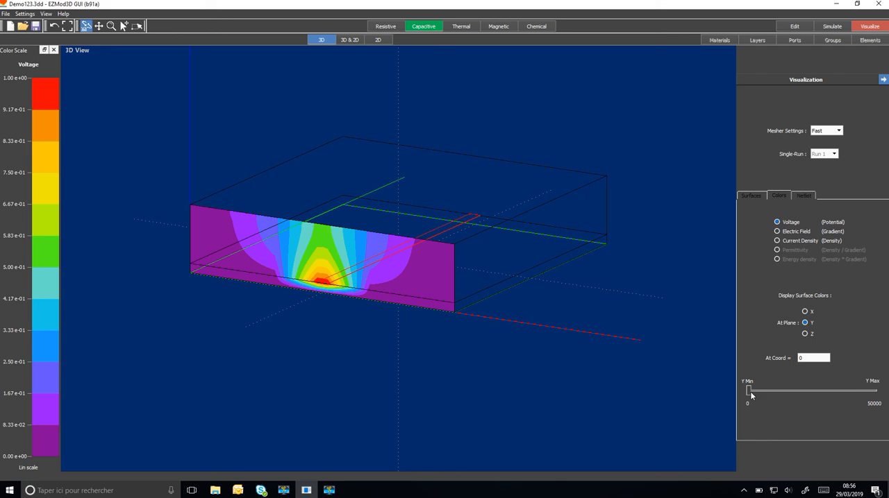
left_click_drag(749, 392, 821, 391)
left_click(804, 311)
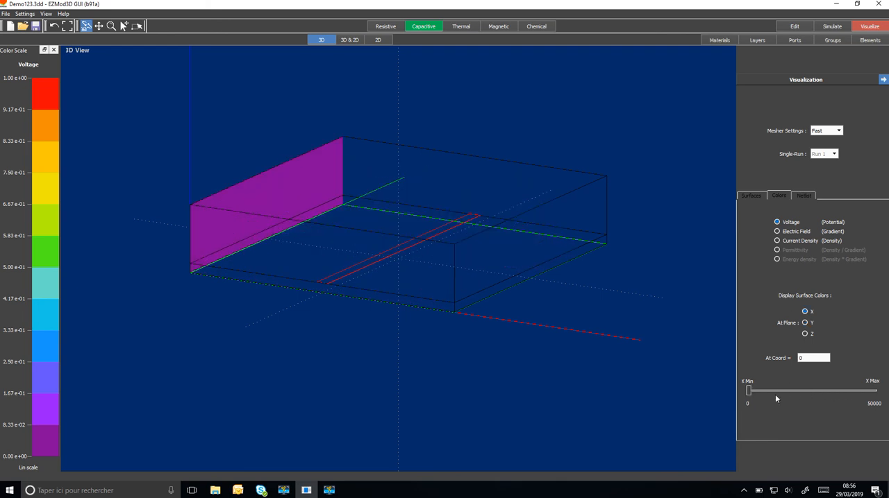
left_click_drag(749, 393, 809, 392)
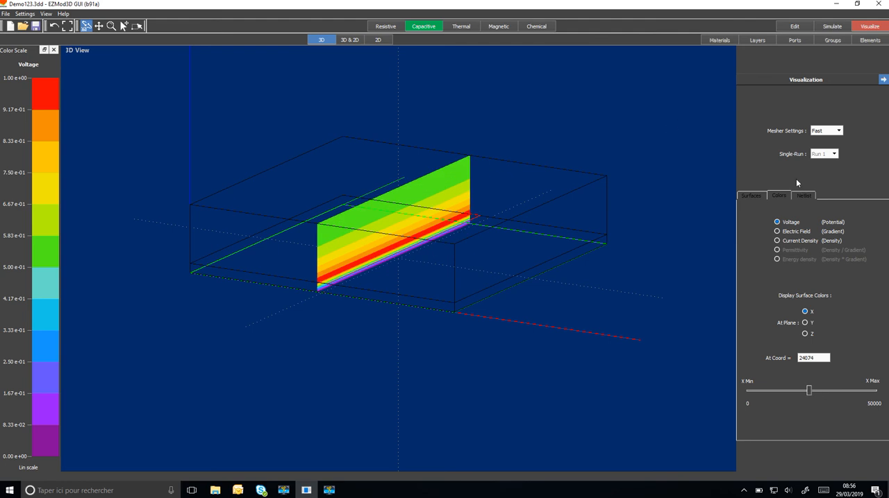
left_click(804, 197)
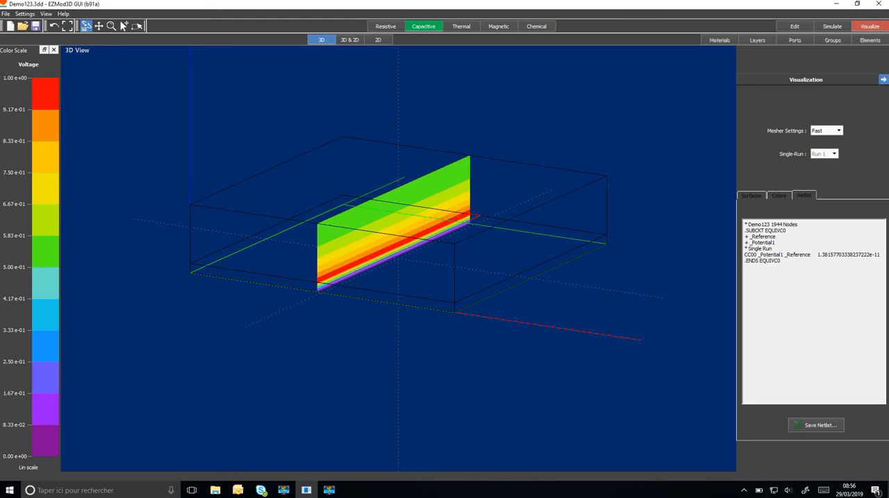
left_click(329, 490)
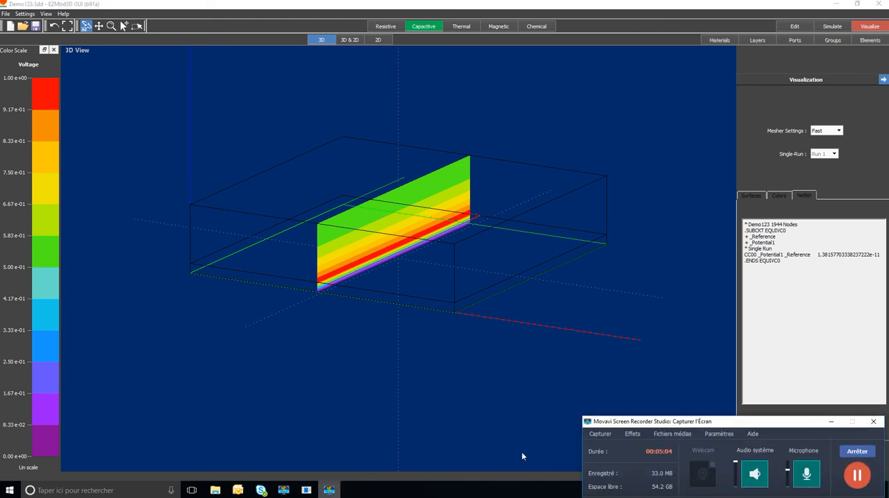